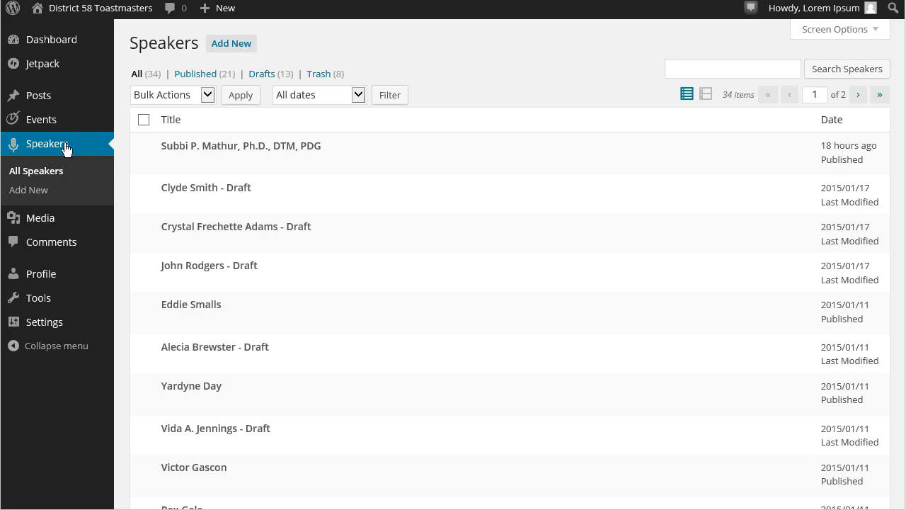
# Start a new speaker entry and enter the speaker's name as its title
pyautogui.click(236, 45)
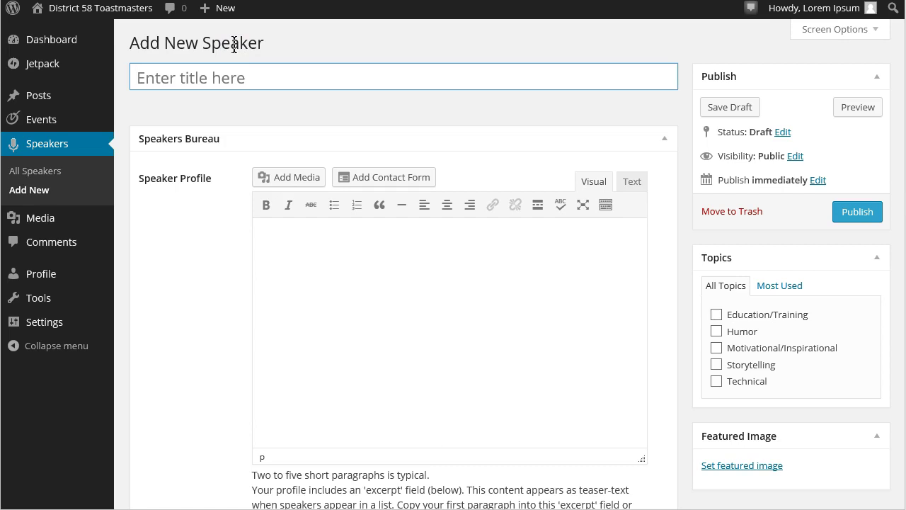
pyautogui.click(278, 39)
pyautogui.write('Lo')
pyautogui.press('Down')
pyautogui.press('Return')
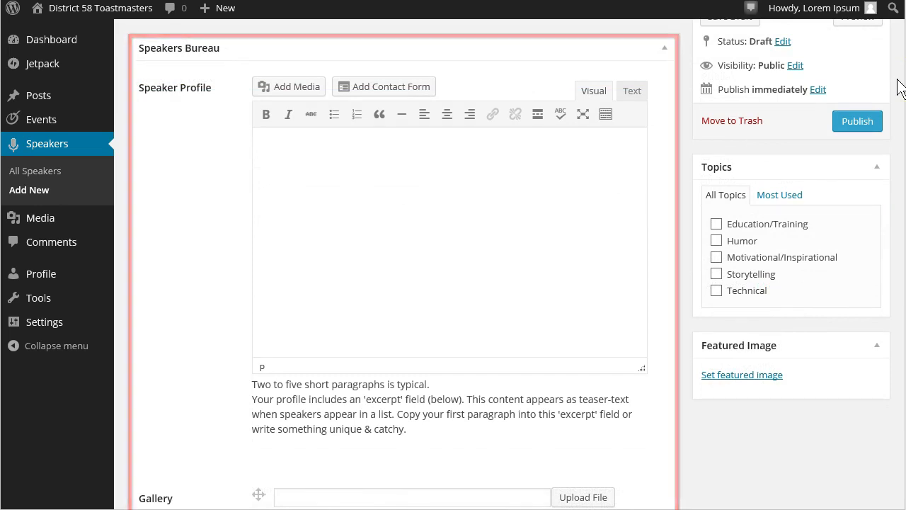
# Paste the biography text into the Speaker Profile and copy its first paragraph into the Excerpt field
pyautogui.moveTo(897, 76); pyautogui.dragTo(891, 402)
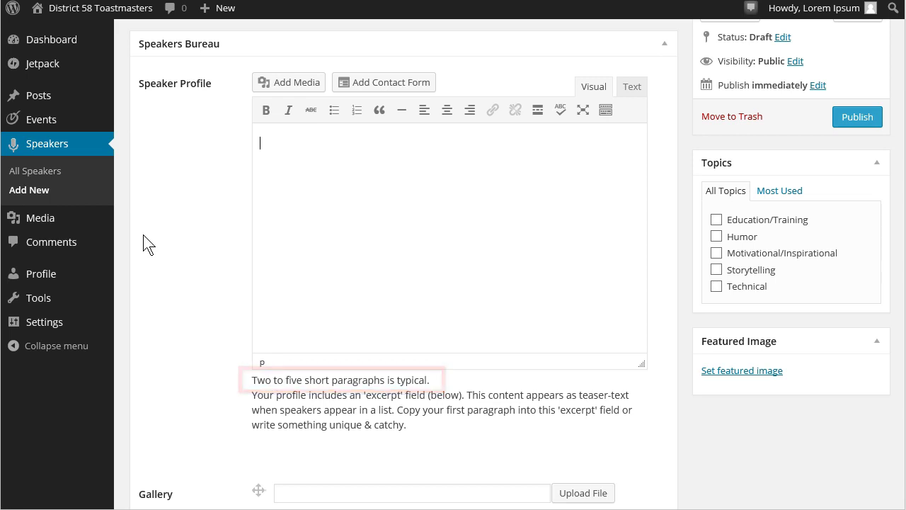
pyautogui.hotkey('ctrl', 'v')
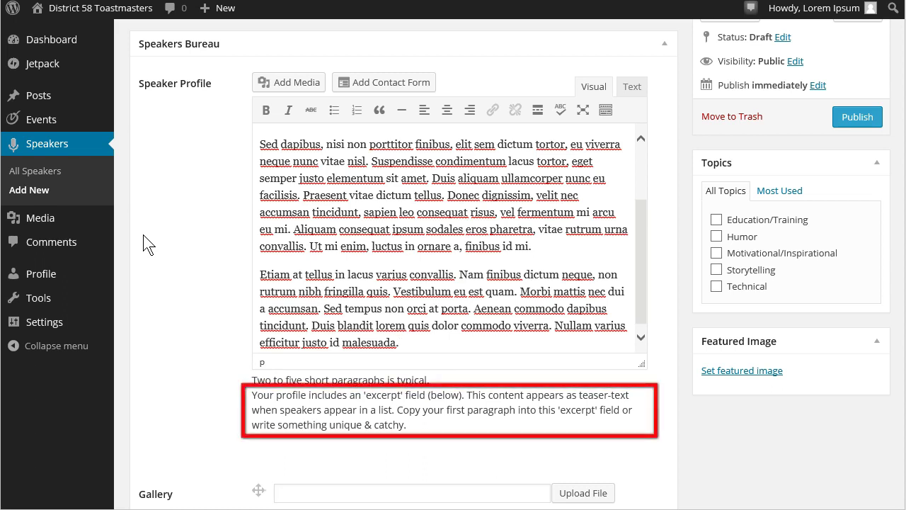
pyautogui.moveTo(260, 143); pyautogui.dragTo(572, 213)
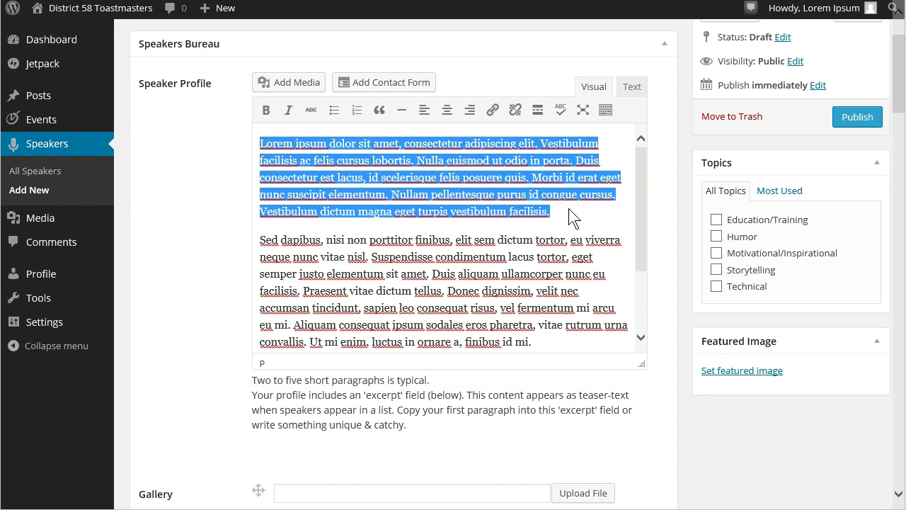
pyautogui.moveTo(900, 62); pyautogui.dragTo(903, 445)
pyautogui.click(525, 269)
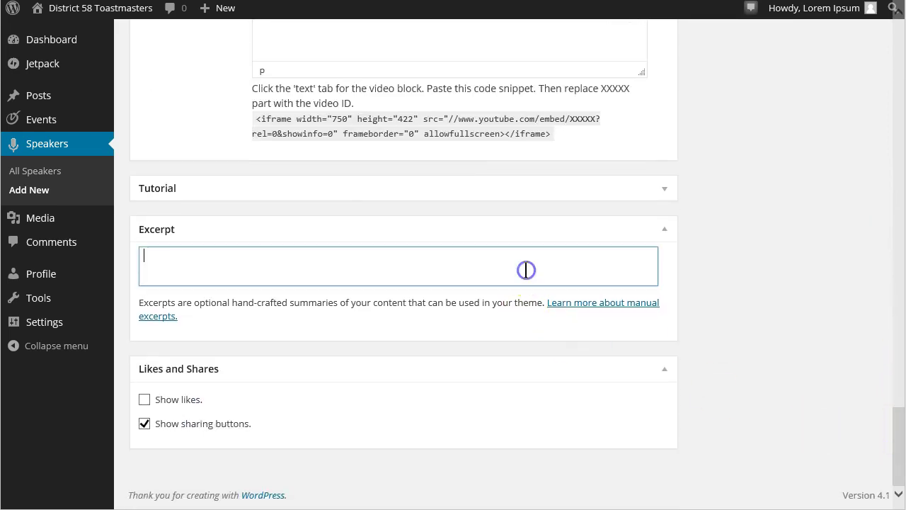
pyautogui.hotkey('ctrl', 'v')
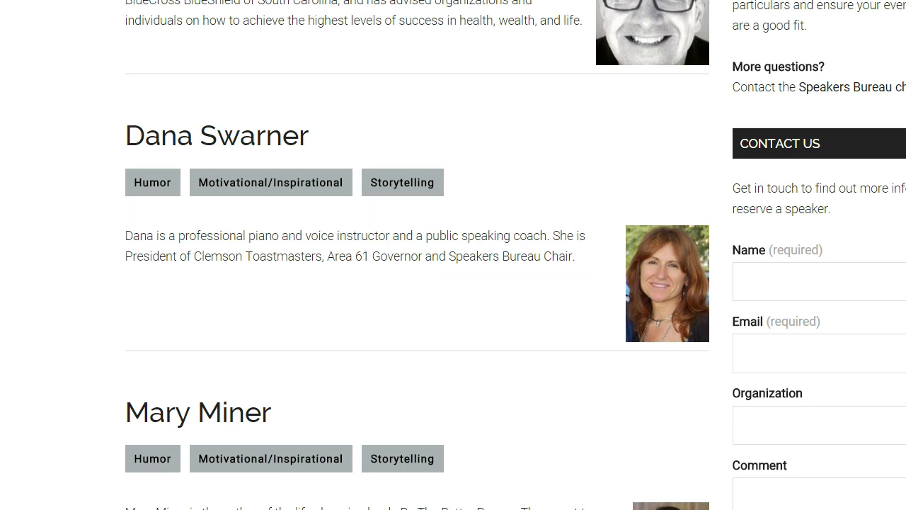
# Assign the topics Education/Training and Motivational/Inspirational to the speaker
pyautogui.scroll(-4, 453, 255)
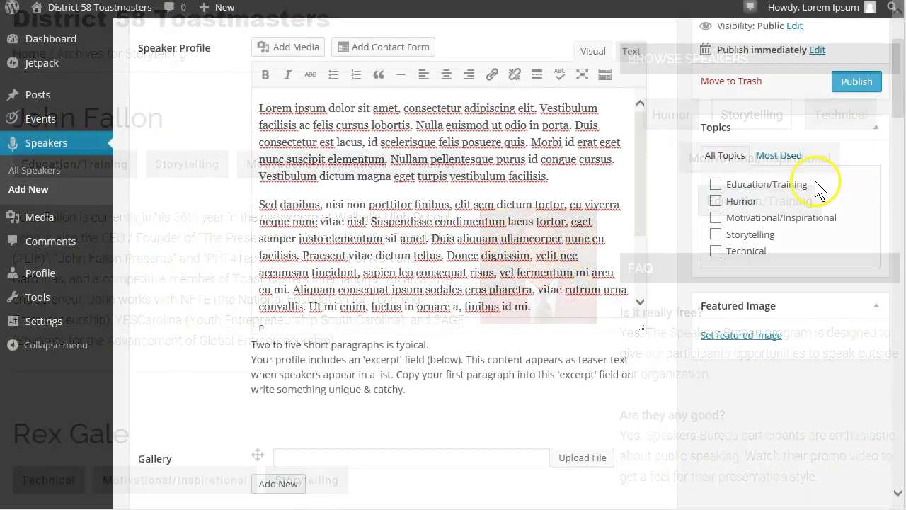
pyautogui.click(717, 185)
pyautogui.click(717, 218)
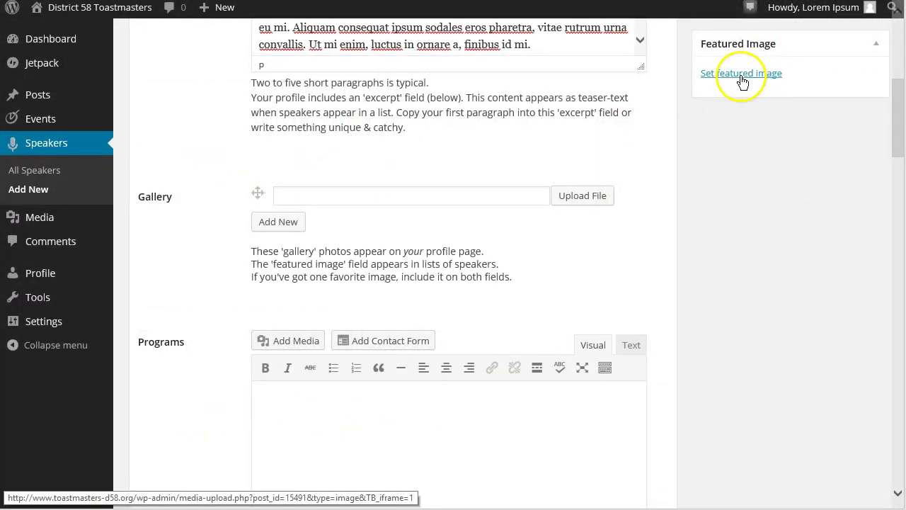
# Upload the speaker's portrait photo from the computer as the candidate for the featured image
pyautogui.click(742, 79)
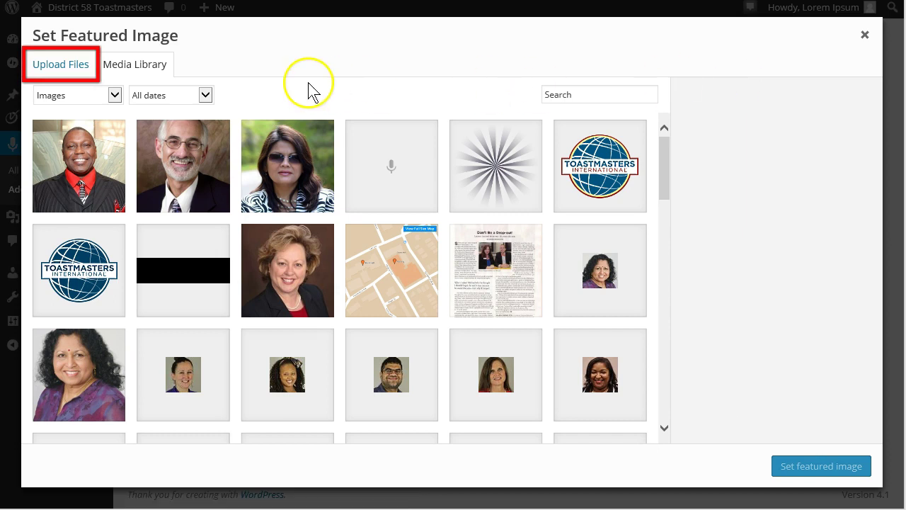
pyautogui.click(58, 69)
pyautogui.click(415, 275)
pyautogui.click(182, 270)
pyautogui.doubleClick(184, 273)
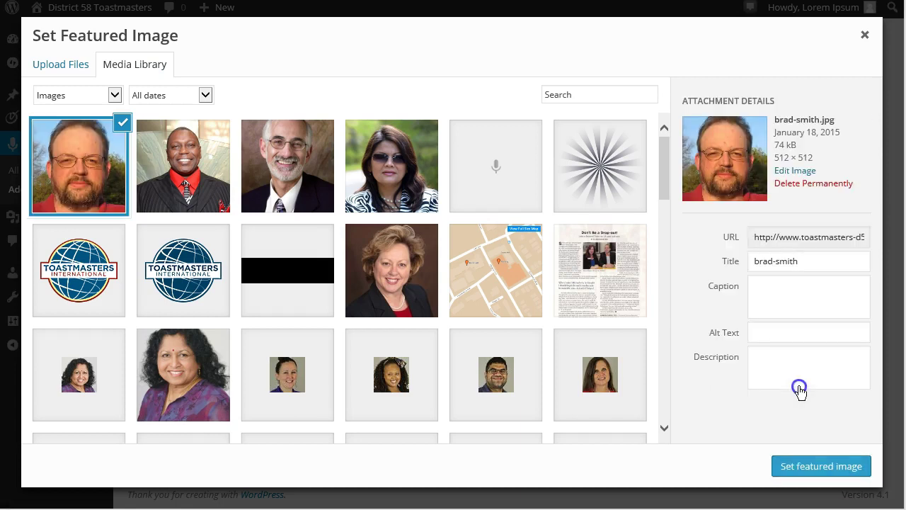
# Fill in the uploaded photo's title and caption with the speaker's name
pyautogui.moveTo(813, 262); pyautogui.dragTo(718, 261)
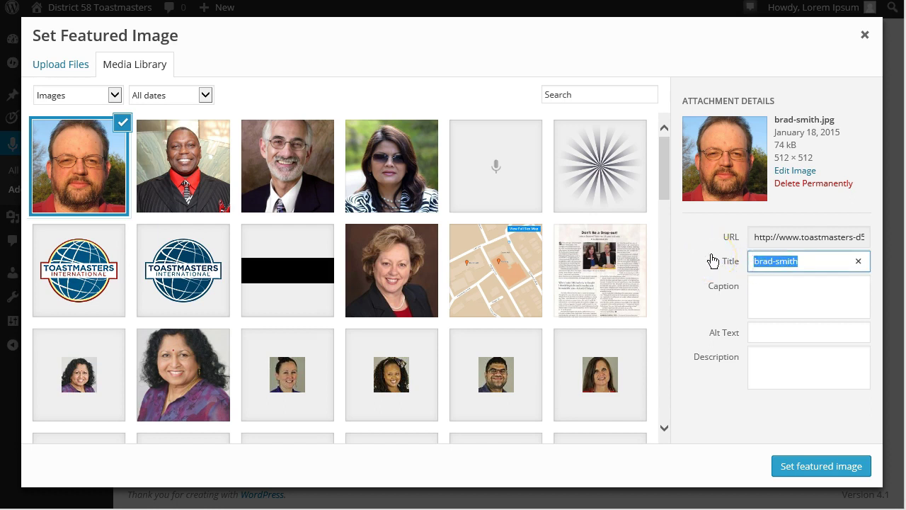
pyautogui.write('Br')
pyautogui.press('Down')
pyautogui.press('Tab')
pyautogui.press('Tab')
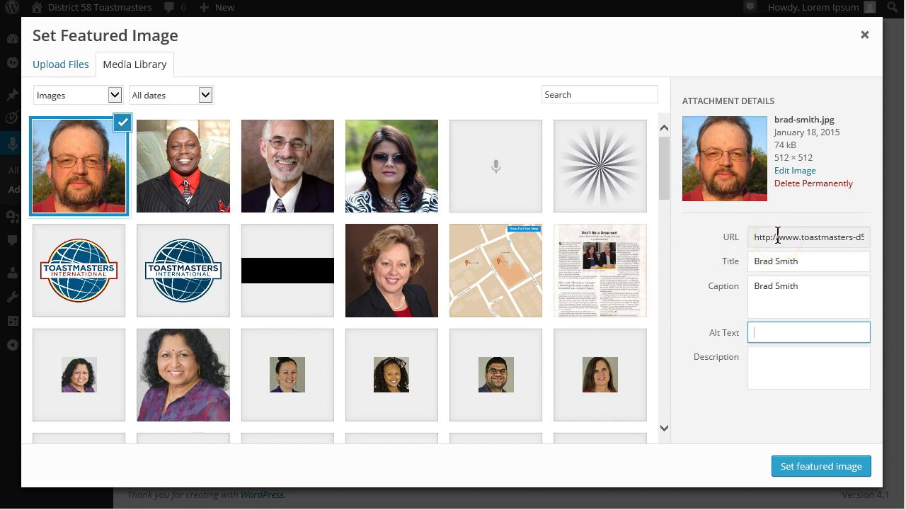
# Set the uploaded photo as the featured image and paste its copied URL into the first Gallery entry
pyautogui.moveTo(778, 237); pyautogui.dragTo(875, 243)
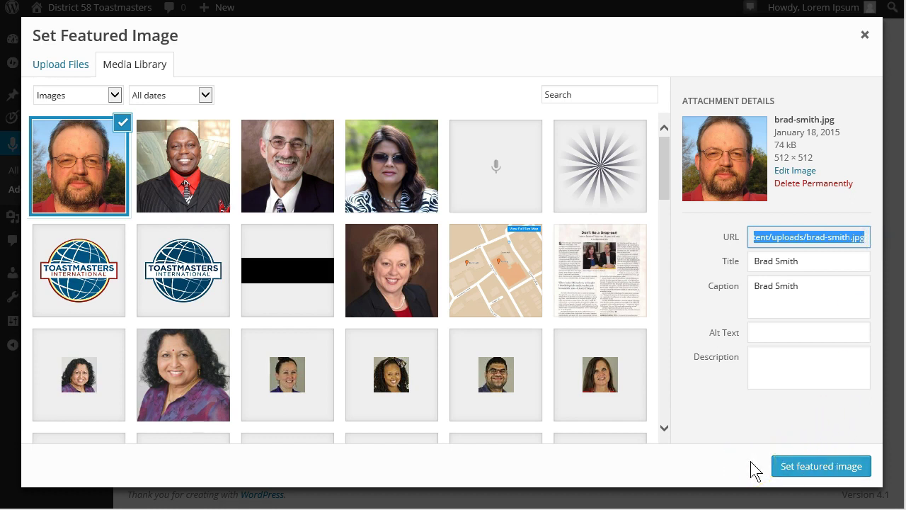
pyautogui.click(810, 467)
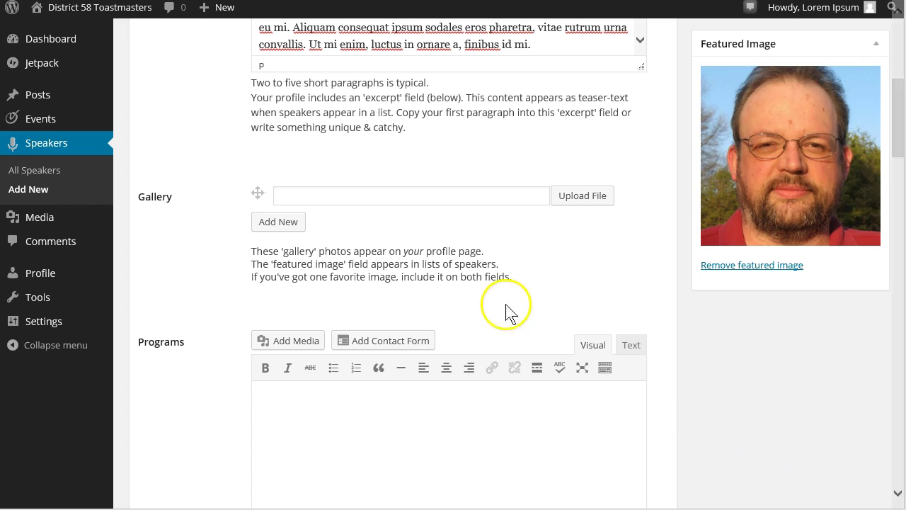
pyautogui.click(405, 196)
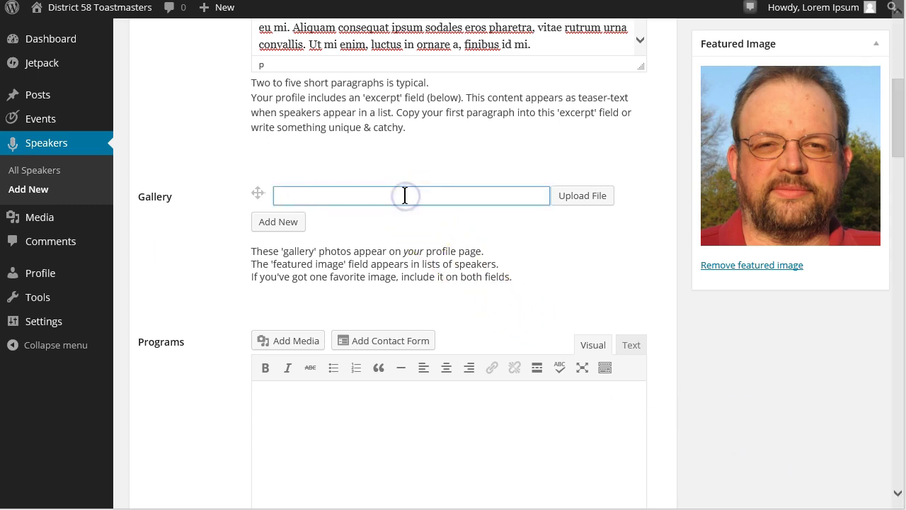
pyautogui.hotkey('ctrl', 'v')
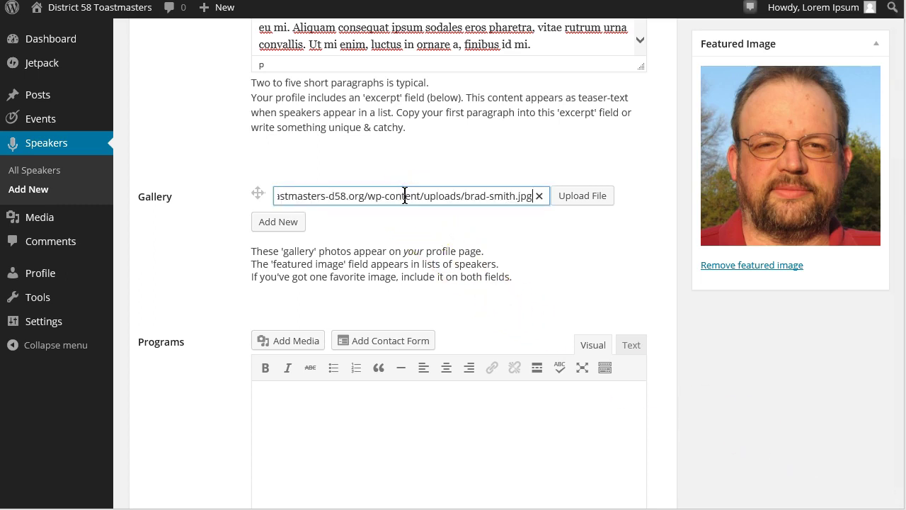
pyautogui.click(179, 242)
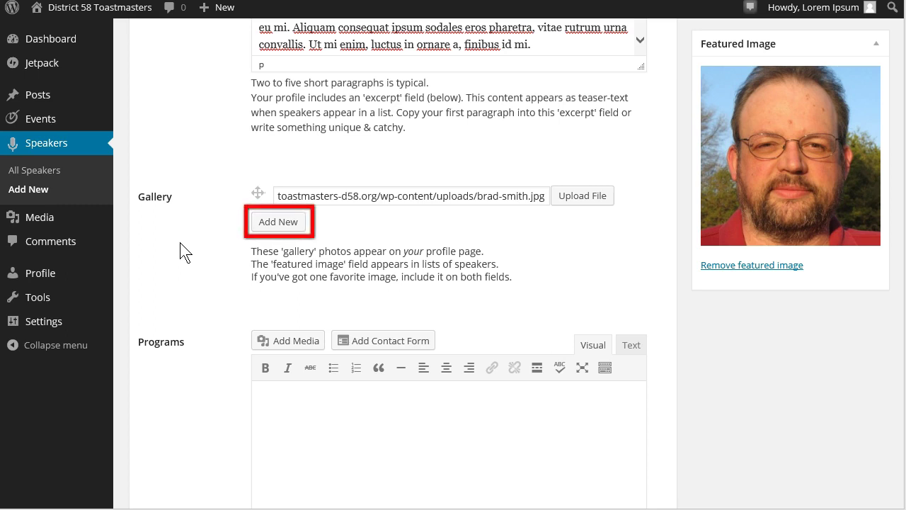
# Copy the example testimonial into the Testimonials editor and check its HTML source before returning to the visual view
pyautogui.click(748, 273)
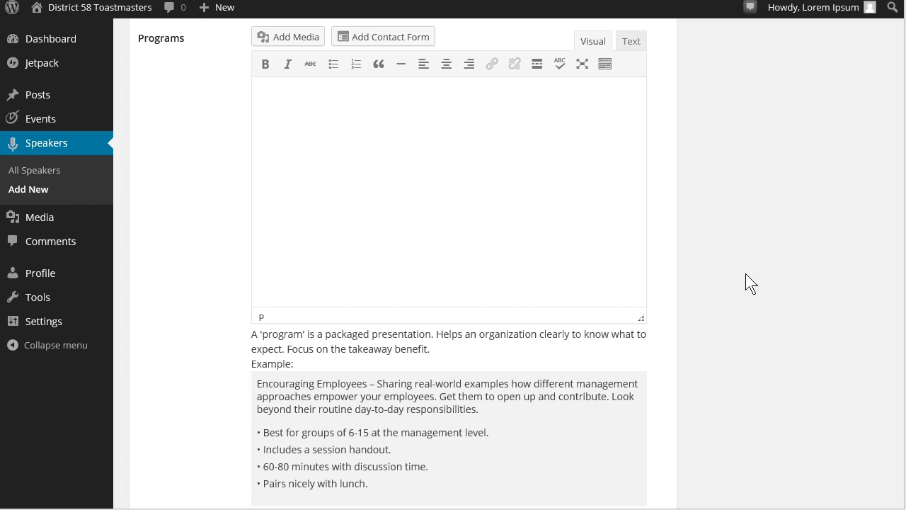
pyautogui.click(897, 256)
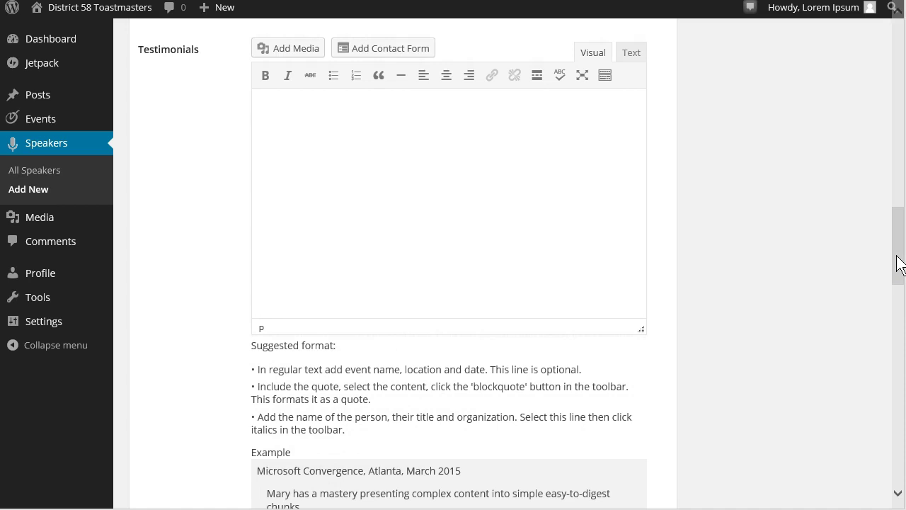
pyautogui.moveTo(896, 264); pyautogui.dragTo(897, 279)
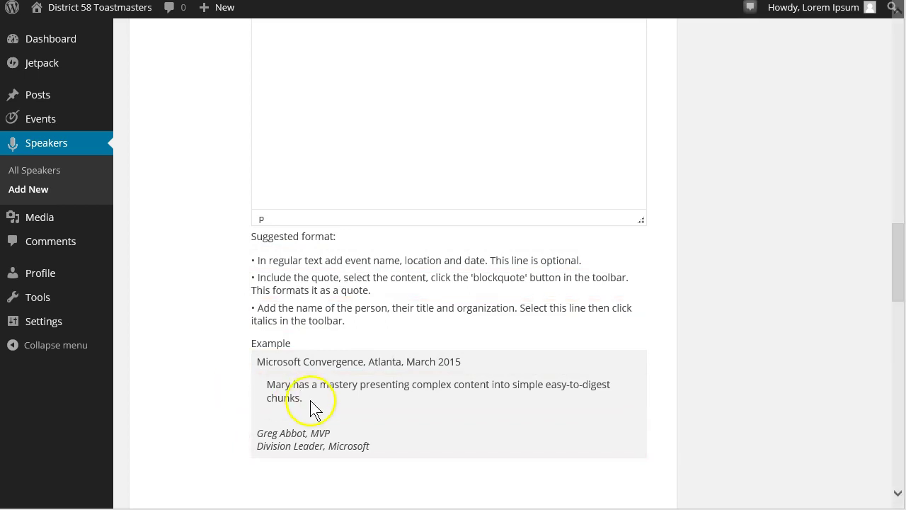
pyautogui.moveTo(261, 365); pyautogui.dragTo(384, 445)
pyautogui.hotkey('ctrl', 'c')
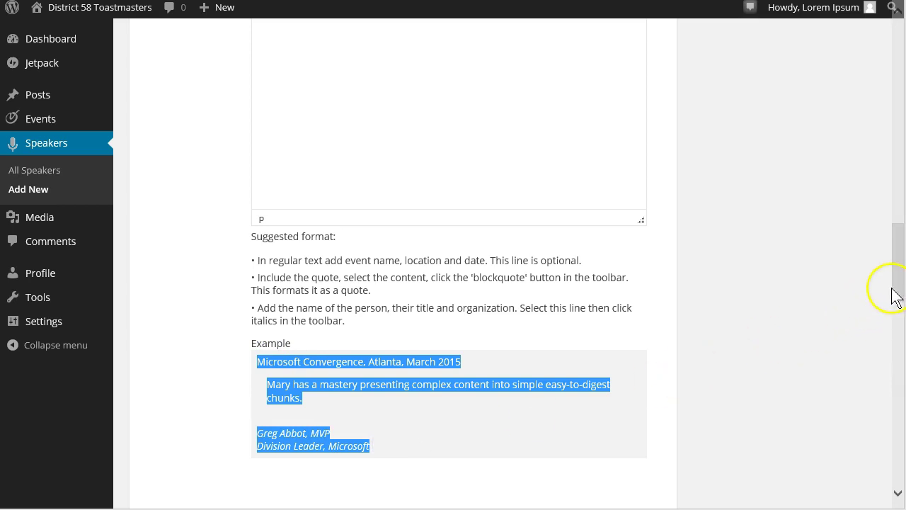
pyautogui.moveTo(899, 294); pyautogui.dragTo(898, 273)
pyautogui.click(522, 235)
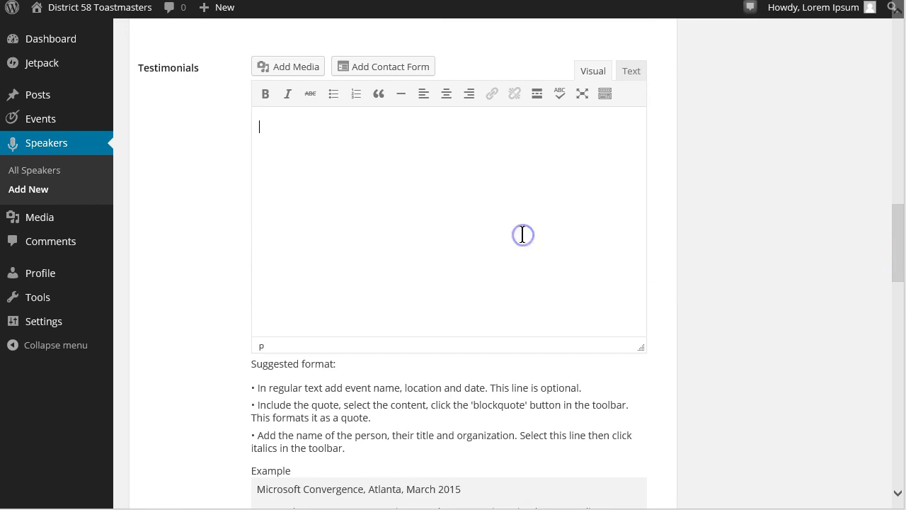
pyautogui.hotkey('ctrl', 'v')
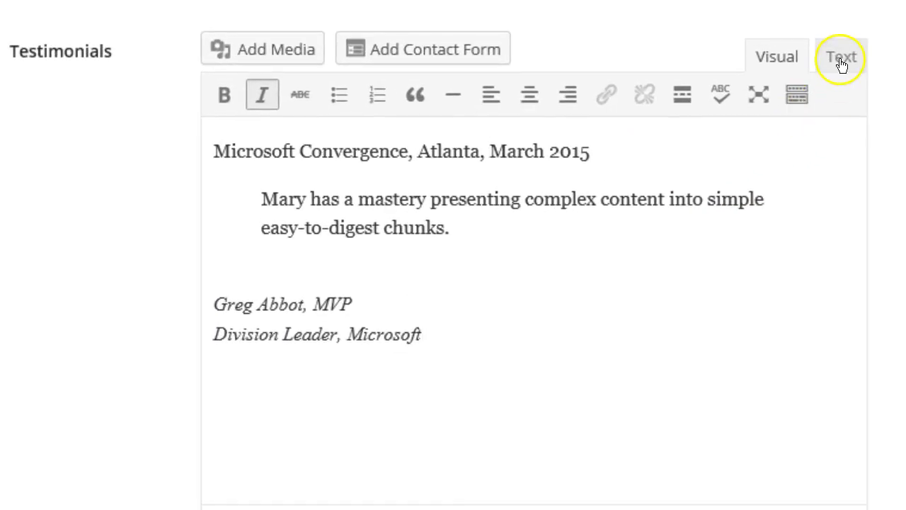
pyautogui.click(841, 63)
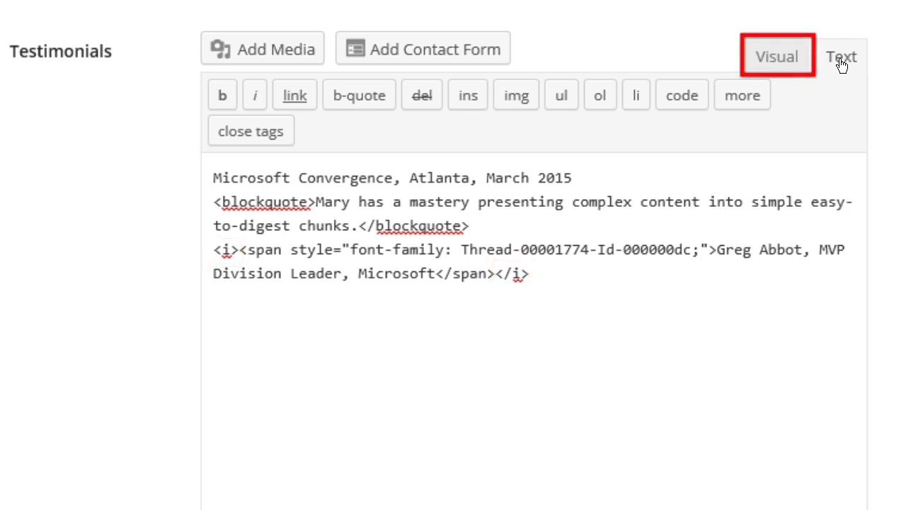
pyautogui.click(779, 62)
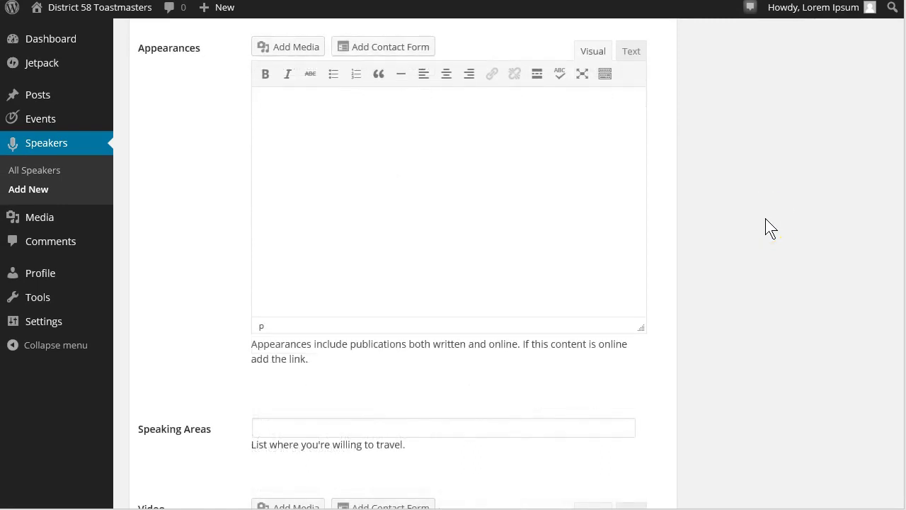
# Enter "Television" followed by the Lorem ipsum sample text ending in "nibh bibendum auctor." in the Appearances editor
pyautogui.write('Television Lorem ipsum dolor sit amet, consectetur adipiscing elit. Suspendisse ultricies velit id nibh bibendum auctor. Nullam quis magna sit amet nunc vehicula dictum non a diam. Publications Donec porttitor lacus eget laoreet condimentum. Nullam euismod nisl nec convallis rhoncus. Nullam vestibulum ipsum vitae nulla scelerisque, eget vulputate nibh finibus. Fusce gravida ante a turpis commodo varius.')
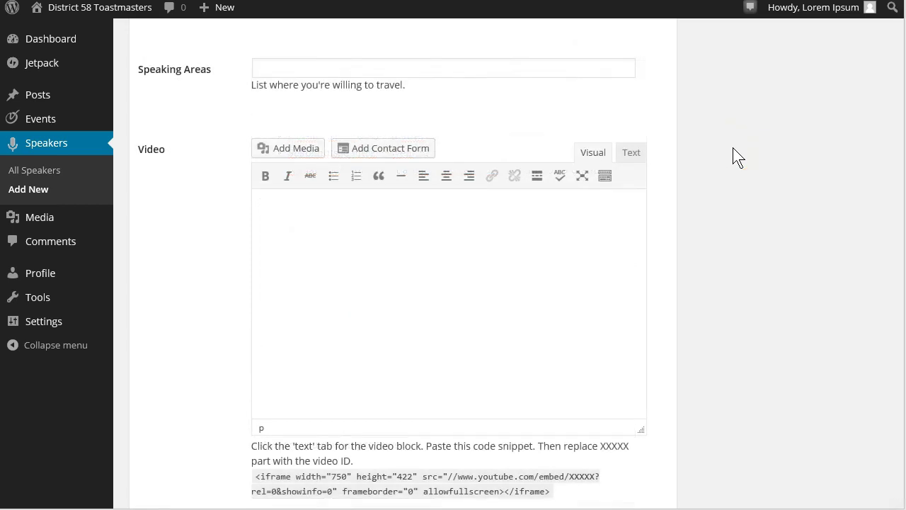
# Copy the sample YouTube iframe snippet and paste it into the Video editor as HTML source
pyautogui.click(172, 319)
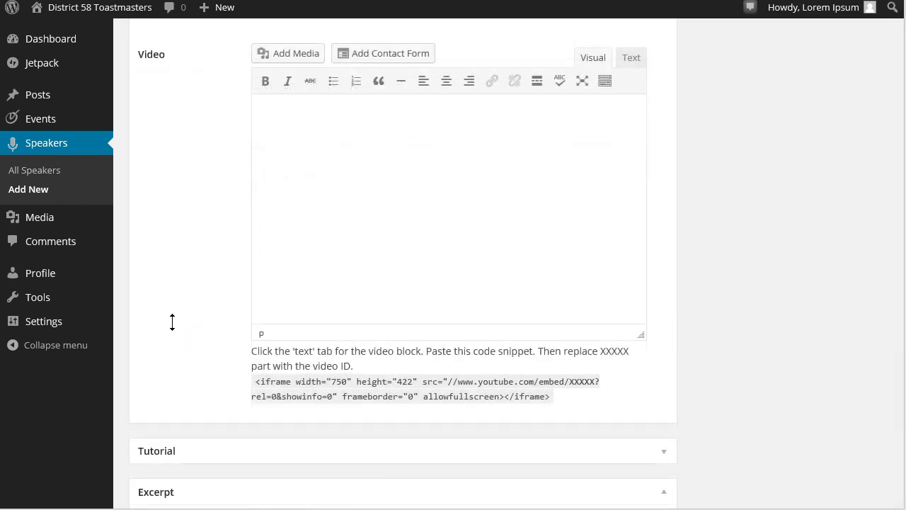
pyautogui.click(259, 381)
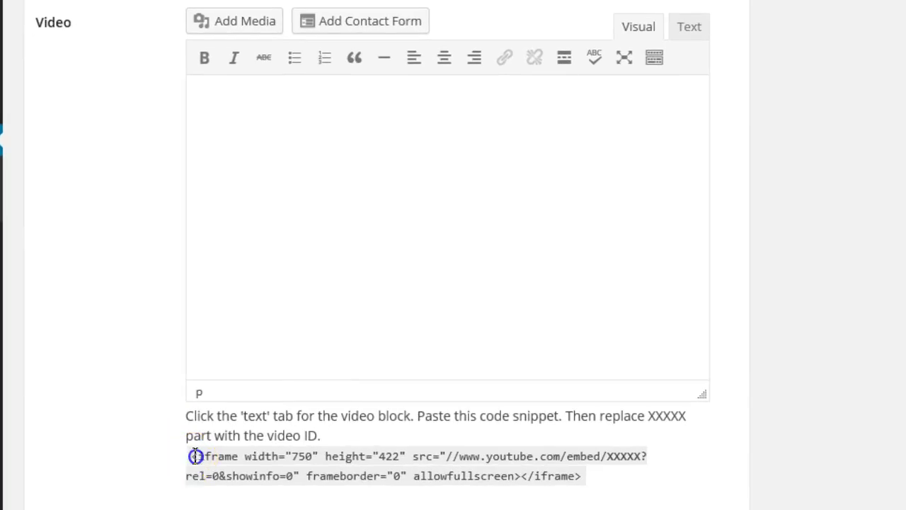
pyautogui.moveTo(196, 456); pyautogui.dragTo(428, 489)
pyautogui.click(550, 482)
pyautogui.tripleClick(589, 477)
pyautogui.hotkey('ctrl', 'c')
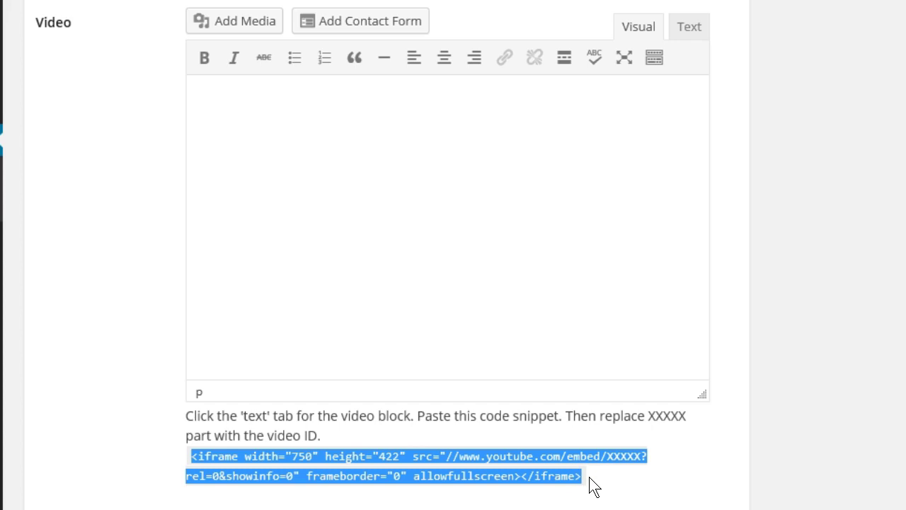
pyautogui.click(689, 27)
pyautogui.click(507, 173)
pyautogui.hotkey('ctrl', 'v')
# Replace the XXXXX placeholder in the embed code with the video ID SKQhMDUIAEE and return to the visual view
pyautogui.click(680, 137)
pyautogui.press('Left')
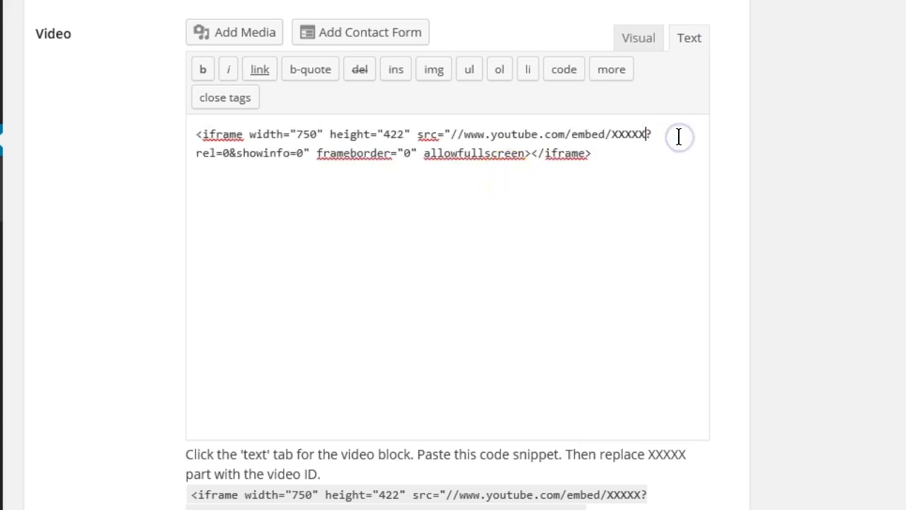
pyautogui.hotkey('shift', 'Left')
pyautogui.hotkey('shift', 'Left')
pyautogui.hotkey('shift', 'Left')
pyautogui.hotkey('shift', 'Left')
pyautogui.hotkey('shift', 'Left')
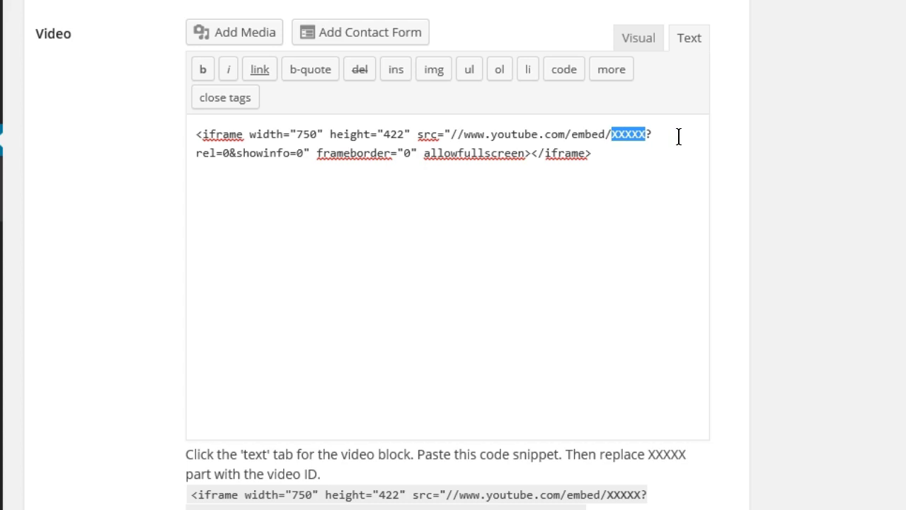
pyautogui.write('SKQhMDUIAEE')
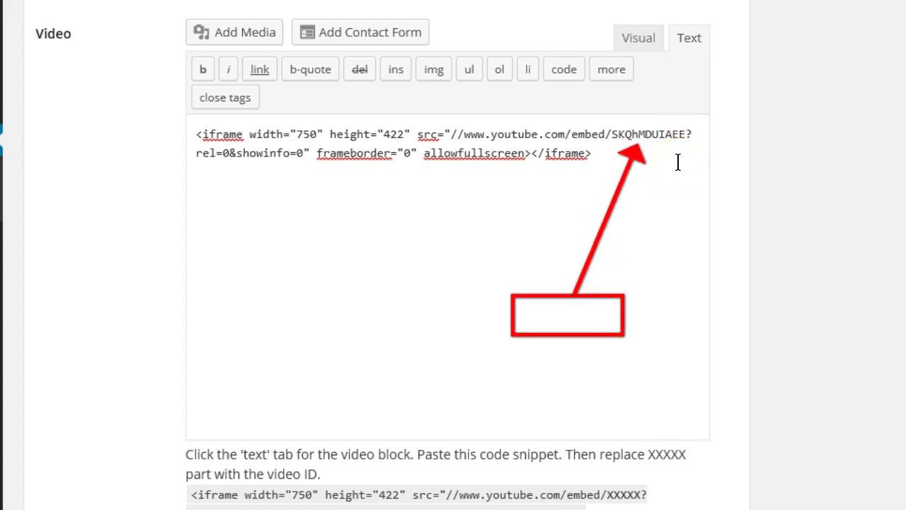
pyautogui.click(640, 38)
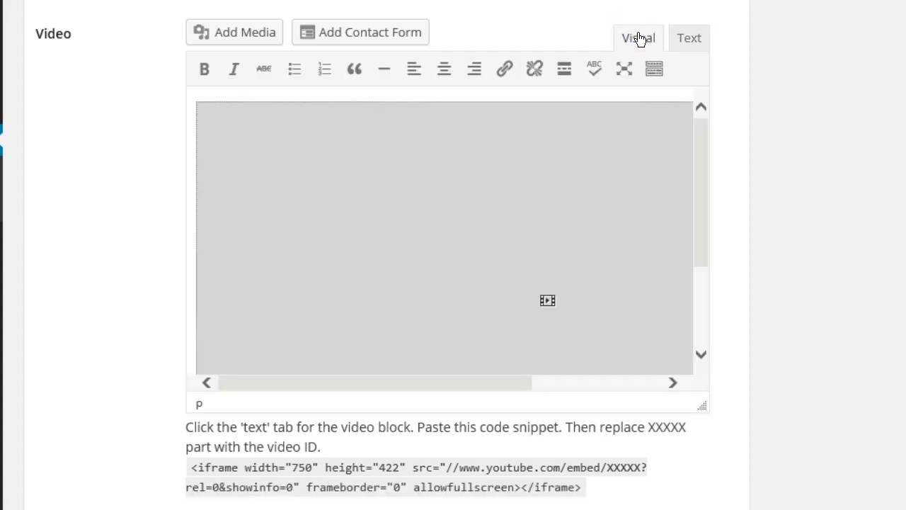